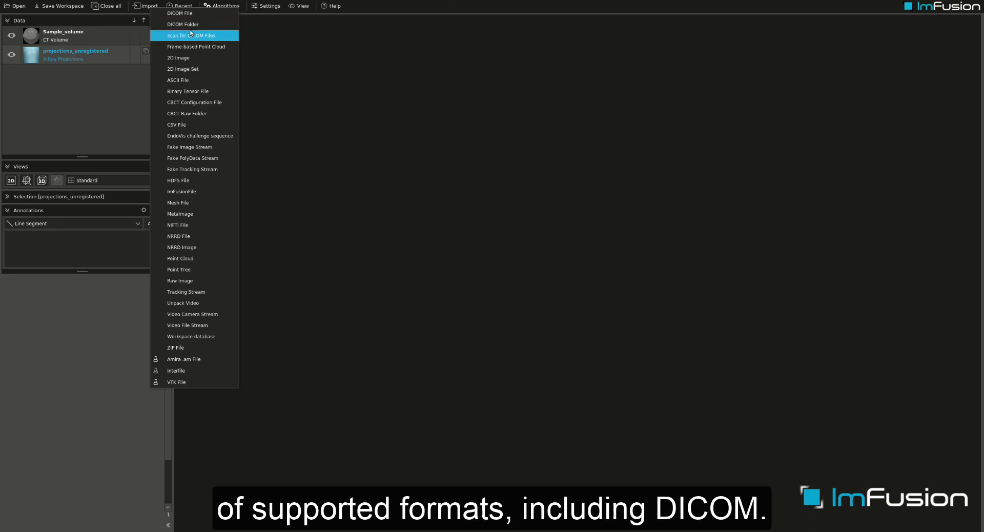
Show the CT volume in 3D beside an X-ray shot in 2D, and orbit the 3D scene sideways.
{"action": "left_click", "coordinate": [385, 102]}
{"action": "left_click", "coordinate": [42, 180]}
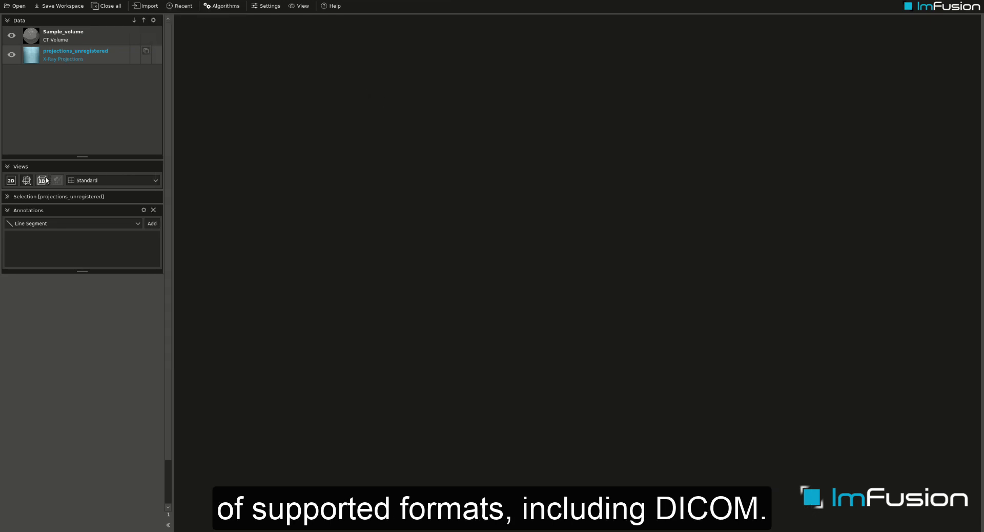
{"action": "left_click", "coordinate": [11, 180]}
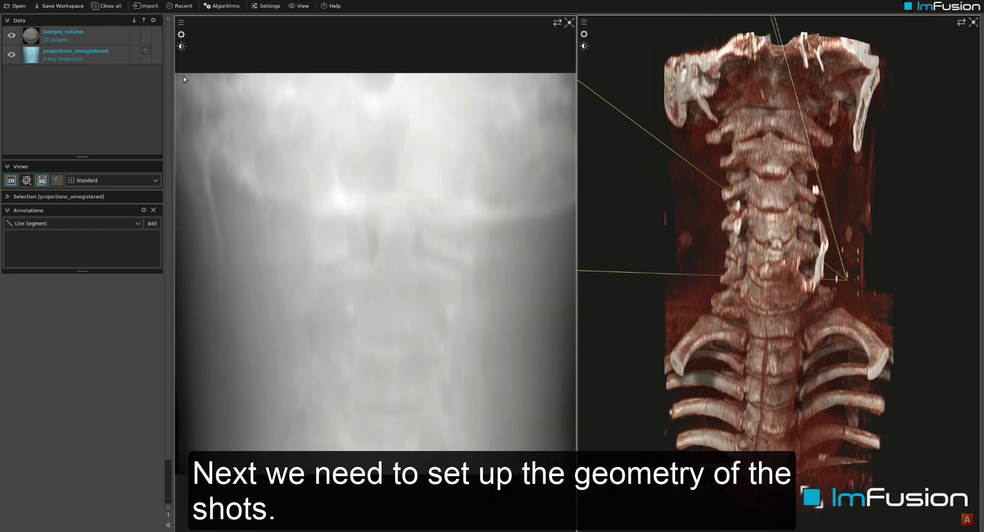
{"action": "scroll", "coordinate": [721, 272], "scroll_direction": "down", "scroll_amount": 3}
{"action": "scroll", "coordinate": [721, 271], "scroll_direction": "down", "scroll_amount": 5}
{"action": "left_click_drag", "start_coordinate": [746, 215], "coordinate": [630, 276]}
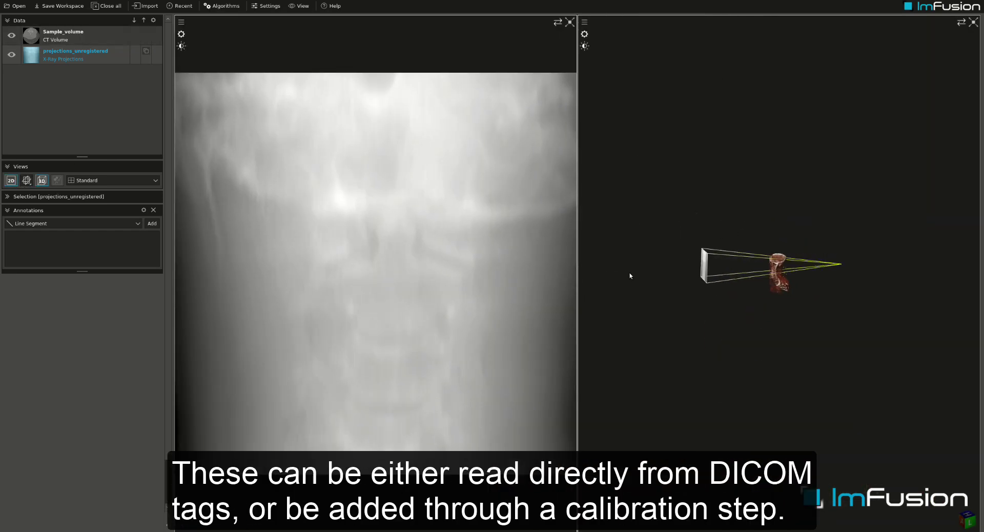
Set the projections_unregistered render mode to display the X-ray images as planes in 3D.
{"action": "left_click", "coordinate": [585, 46]}
{"action": "left_click", "coordinate": [563, 65]}
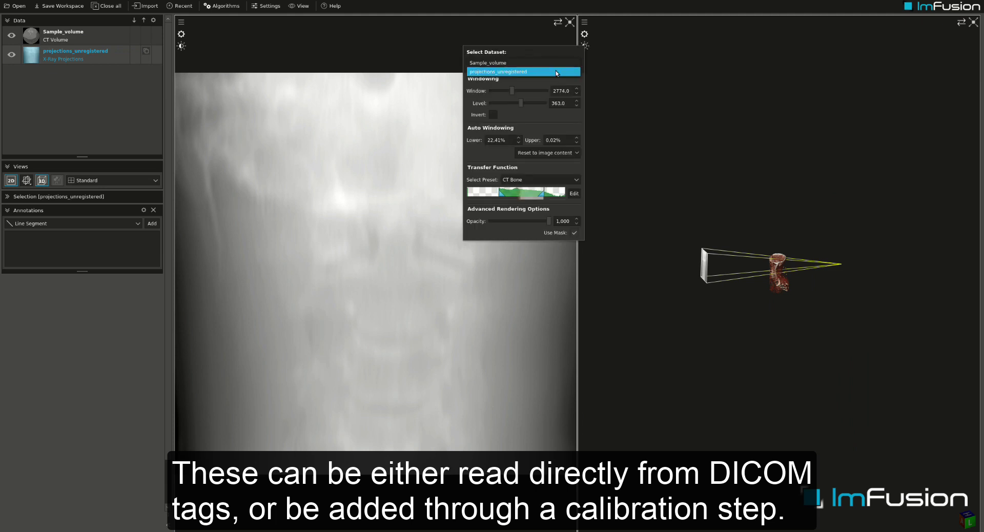
{"action": "left_click", "coordinate": [532, 74]}
{"action": "left_click", "coordinate": [502, 94]}
{"action": "left_click", "coordinate": [507, 100]}
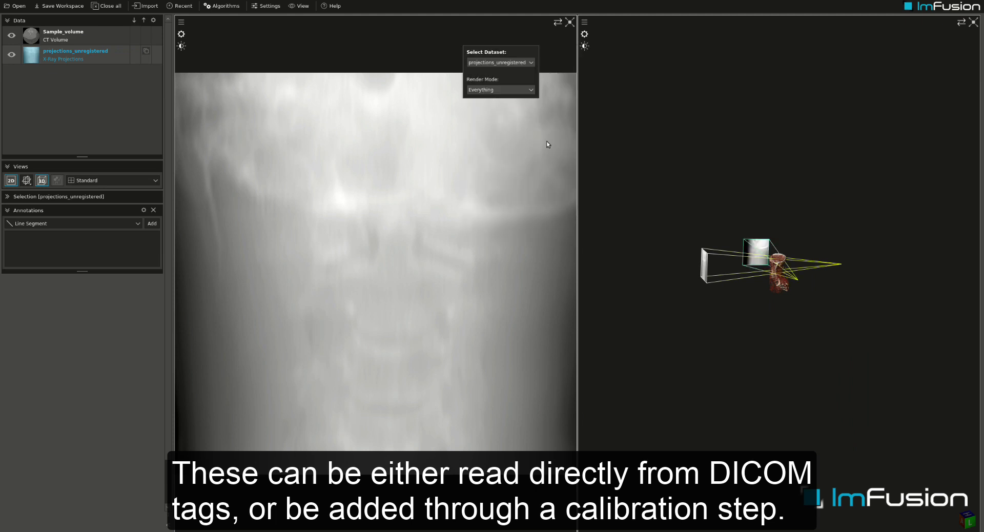
Orbit around the CT volume, then select Sample_volume together with the projections.
{"action": "left_click_drag", "start_coordinate": [817, 327], "coordinate": [814, 301]}
{"action": "scroll", "coordinate": [721, 303], "scroll_direction": "up", "scroll_amount": 3}
{"action": "scroll", "coordinate": [813, 301], "scroll_direction": "up", "scroll_amount": 2}
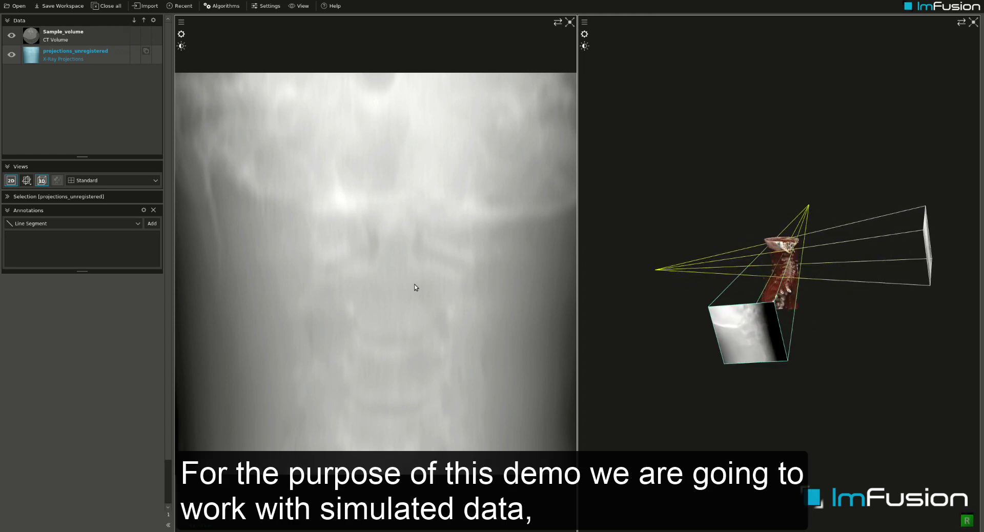
{"action": "scroll", "coordinate": [415, 286], "scroll_direction": "down", "scroll_amount": 1}
{"action": "scroll", "coordinate": [414, 285], "scroll_direction": "up", "scroll_amount": 1}
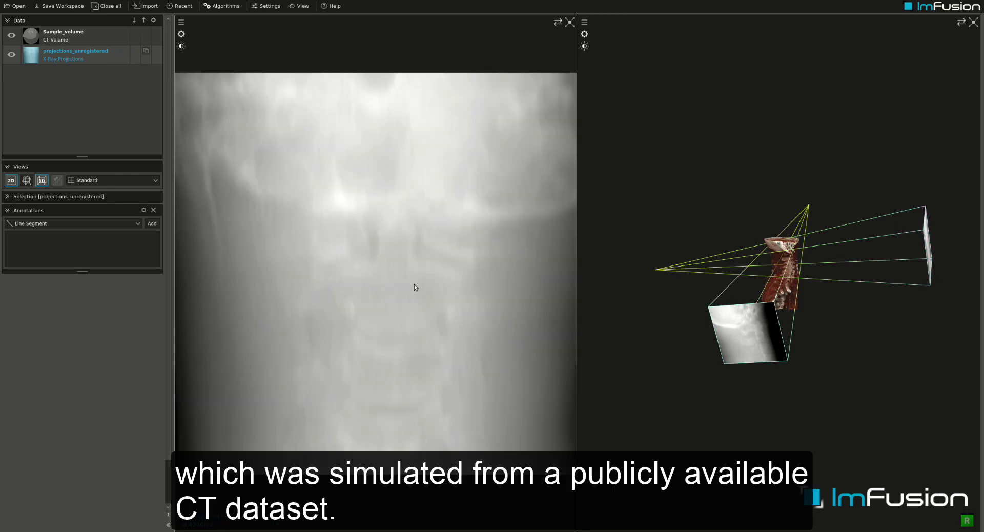
{"action": "scroll", "coordinate": [414, 286], "scroll_direction": "down", "scroll_amount": 1}
{"action": "scroll", "coordinate": [413, 286], "scroll_direction": "up", "scroll_amount": 1}
{"action": "left_click", "coordinate": [62, 32], "text": "ctrl"}
Launch CT > XRay 2D-3D Registration on both datasets and view the spine sideways in 3D.
{"action": "right_click", "coordinate": [74, 40]}
{"action": "mouse_move", "coordinate": [102, 44]}
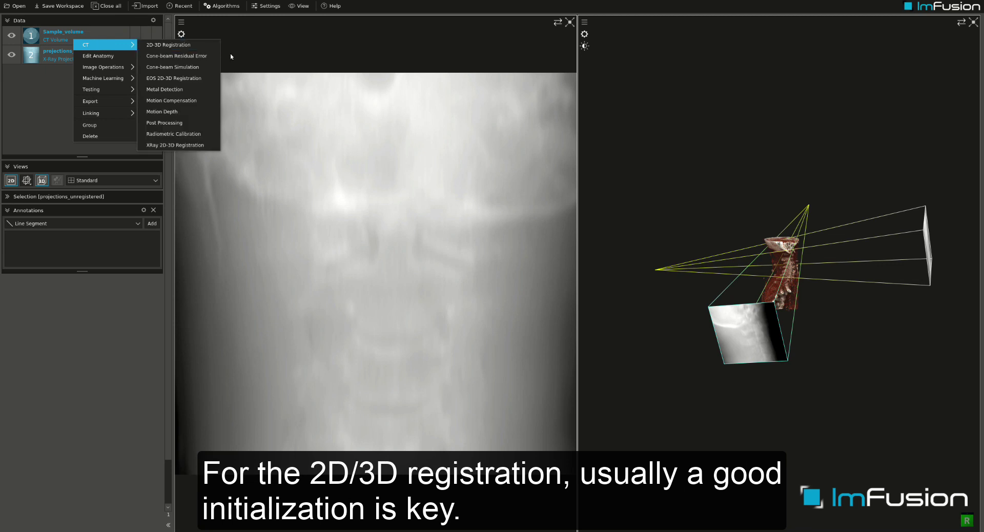
{"action": "left_click", "coordinate": [199, 145]}
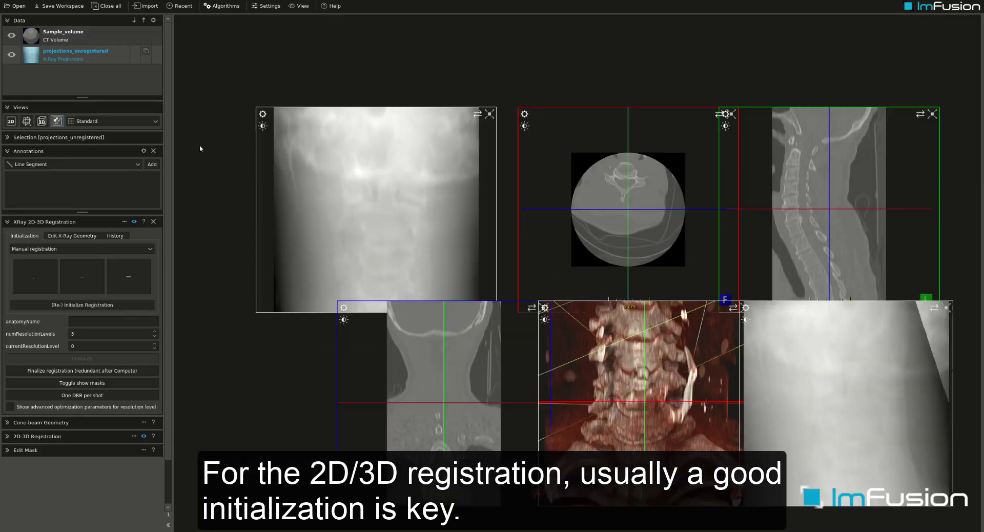
{"action": "left_click_drag", "start_coordinate": [586, 402], "coordinate": [186, 347]}
{"action": "scroll", "coordinate": [526, 393], "scroll_direction": "down", "scroll_amount": 5}
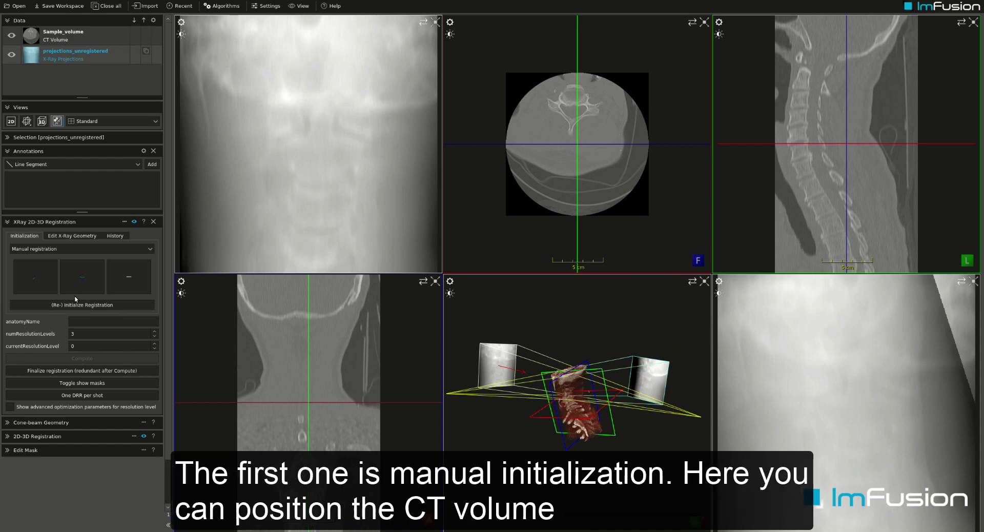
Shift the CT volume by hand along one axis, then choose Point + Direction initialization.
{"action": "left_click", "coordinate": [42, 278]}
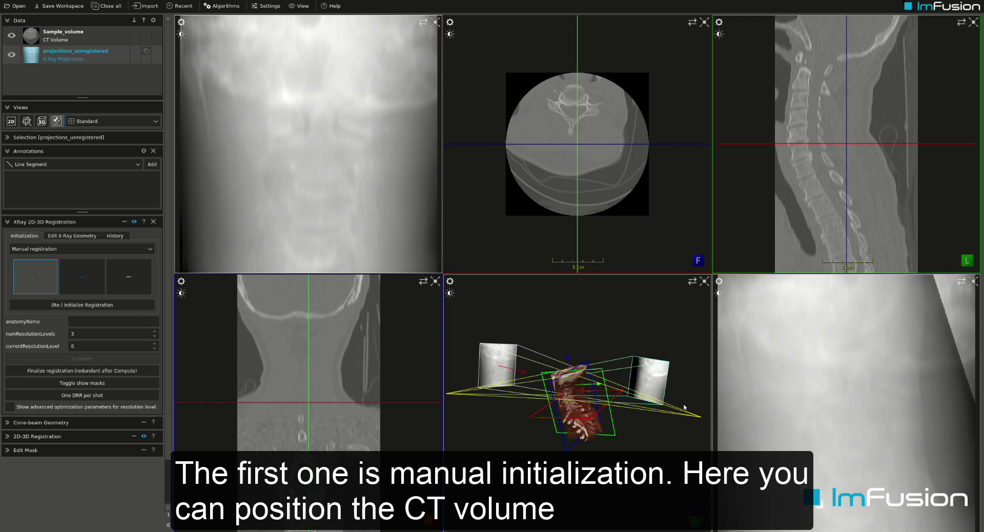
{"action": "left_click_drag", "start_coordinate": [600, 383], "coordinate": [572, 358]}
{"action": "left_click", "coordinate": [37, 249]}
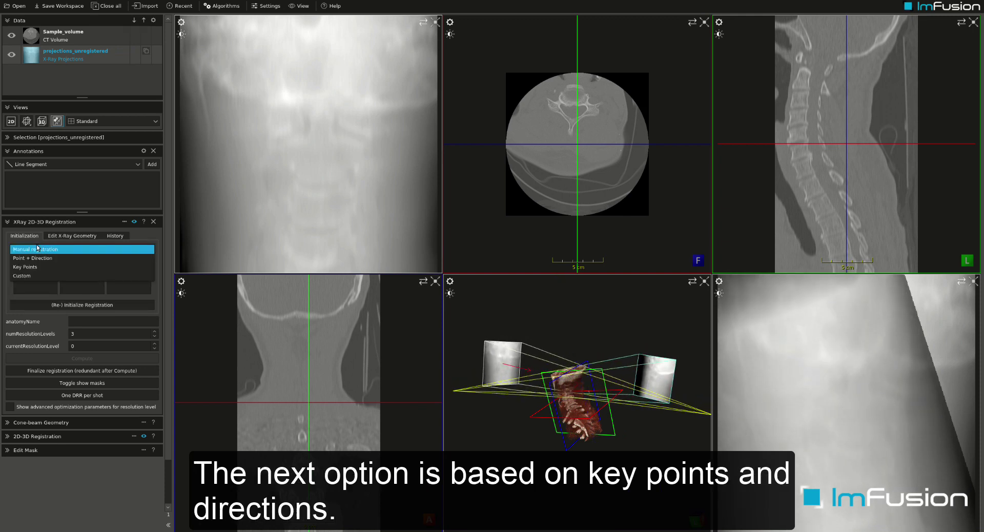
{"action": "left_click", "coordinate": [68, 257]}
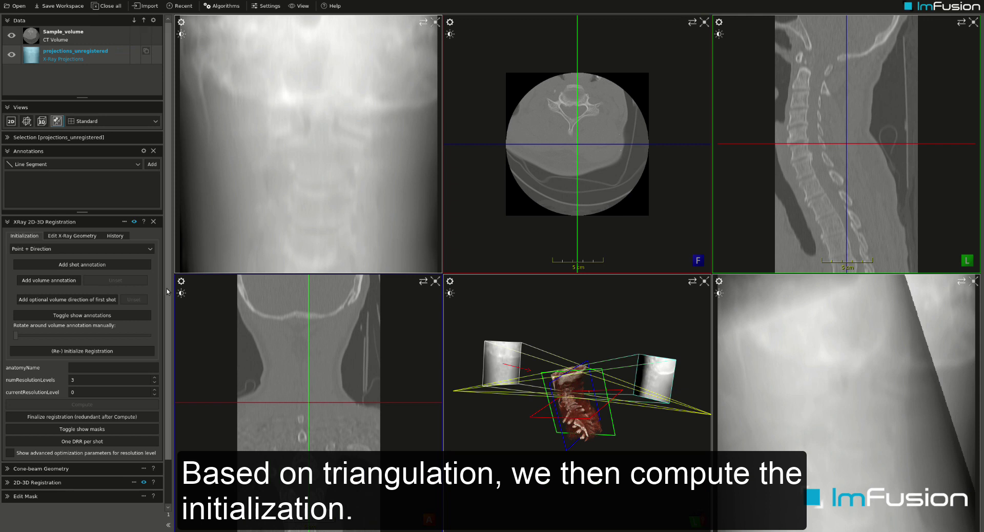
Try the Key Points and Custom initialization methods, settling on Key Points.
{"action": "left_click", "coordinate": [141, 249]}
{"action": "left_click", "coordinate": [132, 257]}
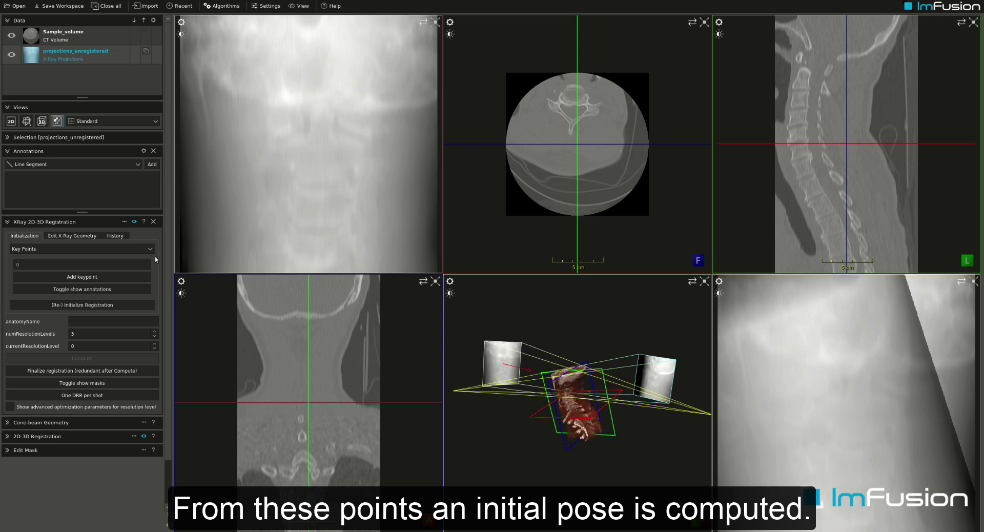
{"action": "left_click", "coordinate": [152, 249]}
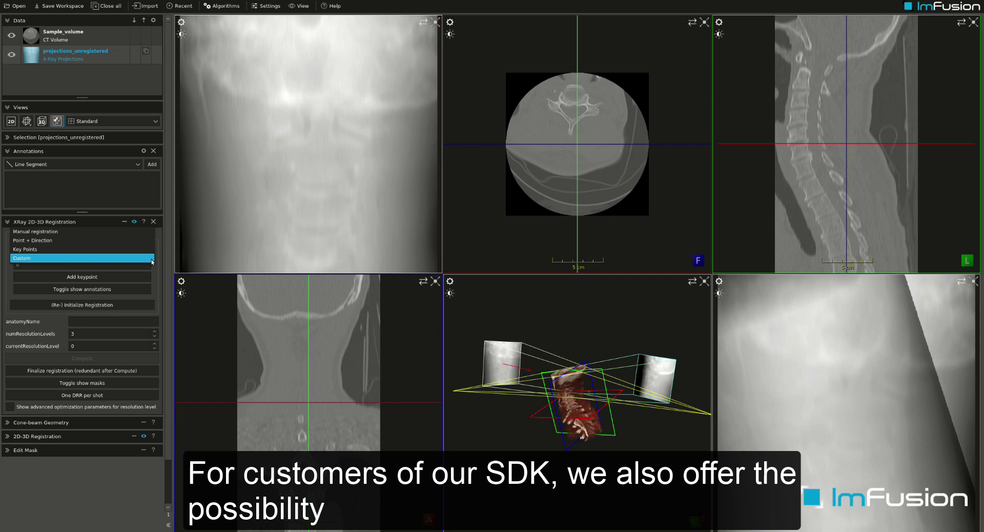
{"action": "left_click", "coordinate": [152, 258]}
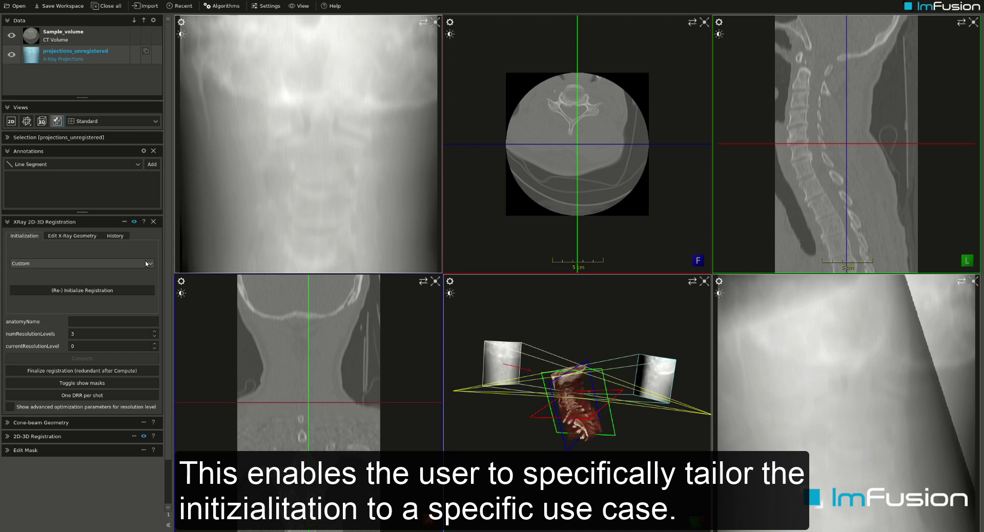
{"action": "left_click", "coordinate": [146, 264]}
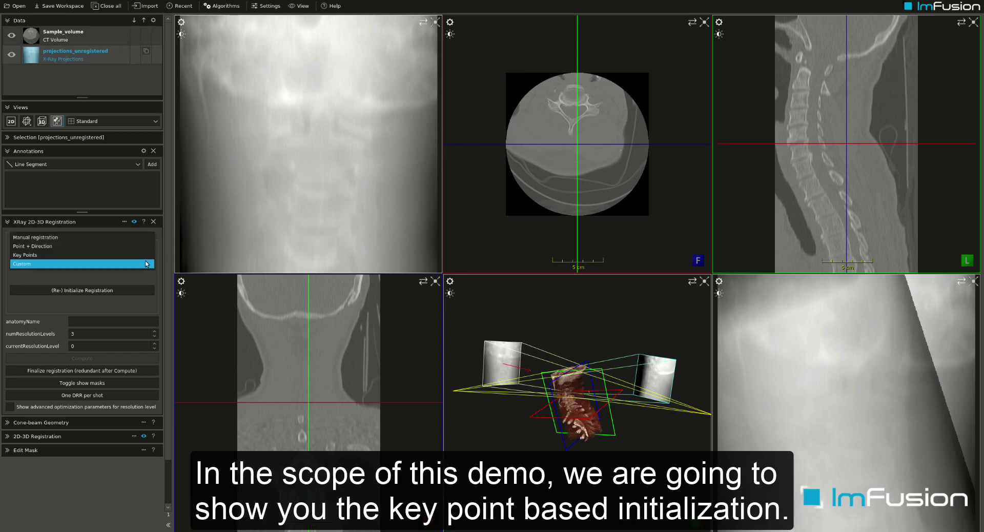
{"action": "left_click", "coordinate": [140, 255]}
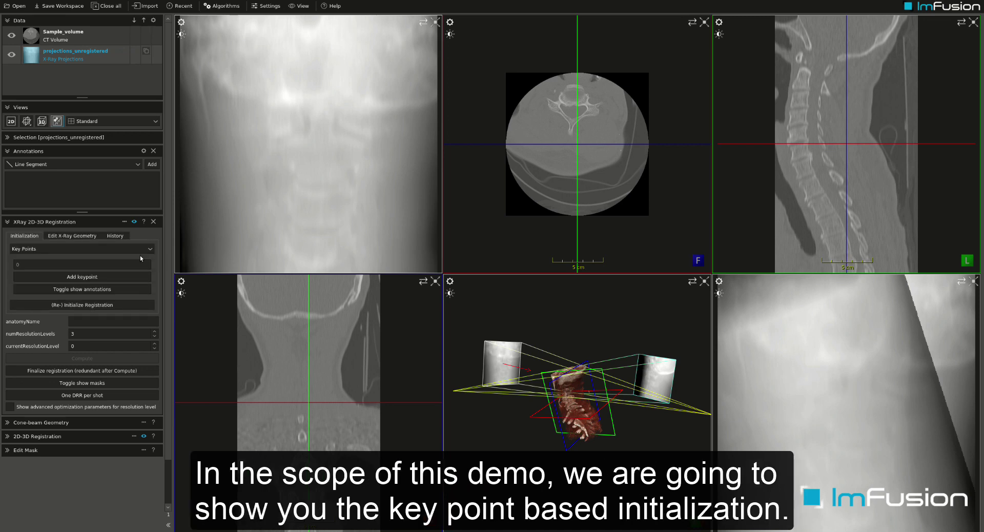
Add keypoint 0 and mark it on the X-ray shot and in the CT slices.
{"action": "left_click", "coordinate": [106, 278]}
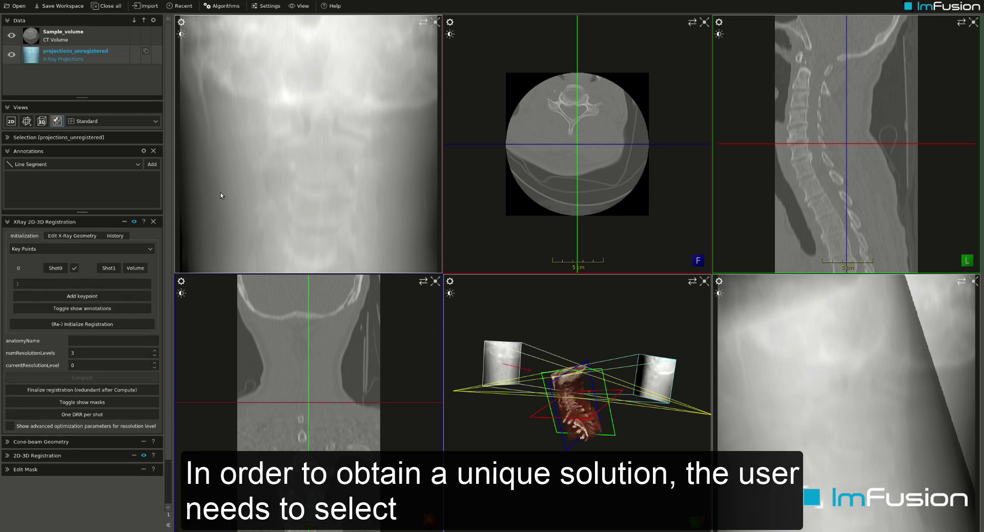
{"action": "left_click", "coordinate": [321, 110]}
{"action": "left_click", "coordinate": [269, 103]}
{"action": "left_click", "coordinate": [137, 268]}
{"action": "left_click", "coordinate": [847, 61]}
{"action": "scroll", "coordinate": [808, 84], "scroll_direction": "down", "scroll_amount": 3}
{"action": "left_click", "coordinate": [806, 58]}
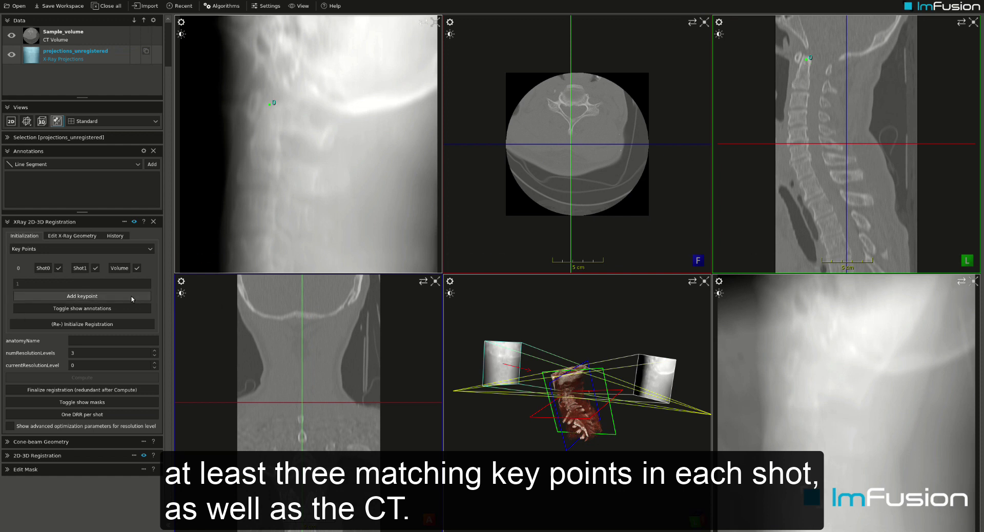
Add key point 1 and place it on the frontal shot, lateral shot and sagittal CT slice.
{"action": "left_click", "coordinate": [82, 296]}
{"action": "left_click", "coordinate": [69, 288]}
{"action": "left_click", "coordinate": [320, 175]}
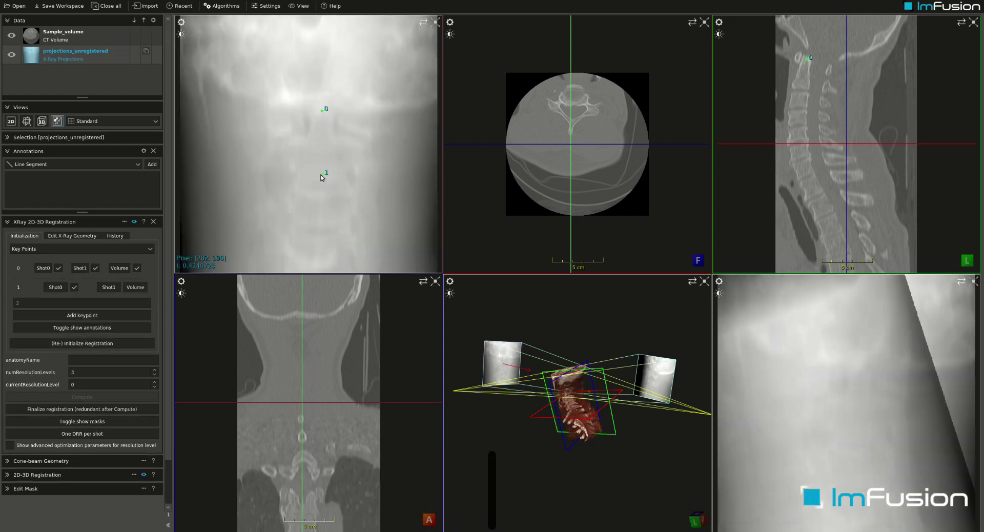
{"action": "left_click", "coordinate": [108, 287]}
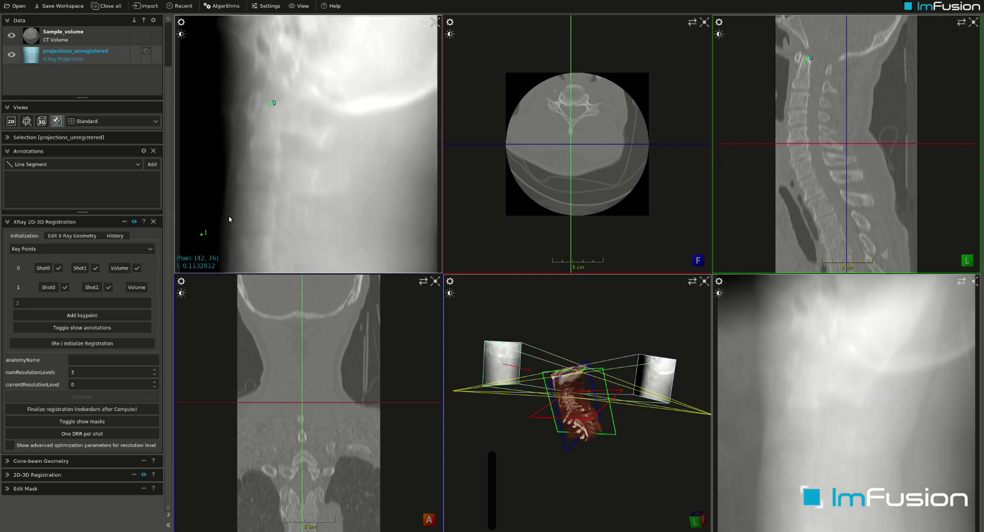
{"action": "left_click", "coordinate": [242, 180]}
{"action": "left_click", "coordinate": [136, 287]}
{"action": "left_click", "coordinate": [795, 88]}
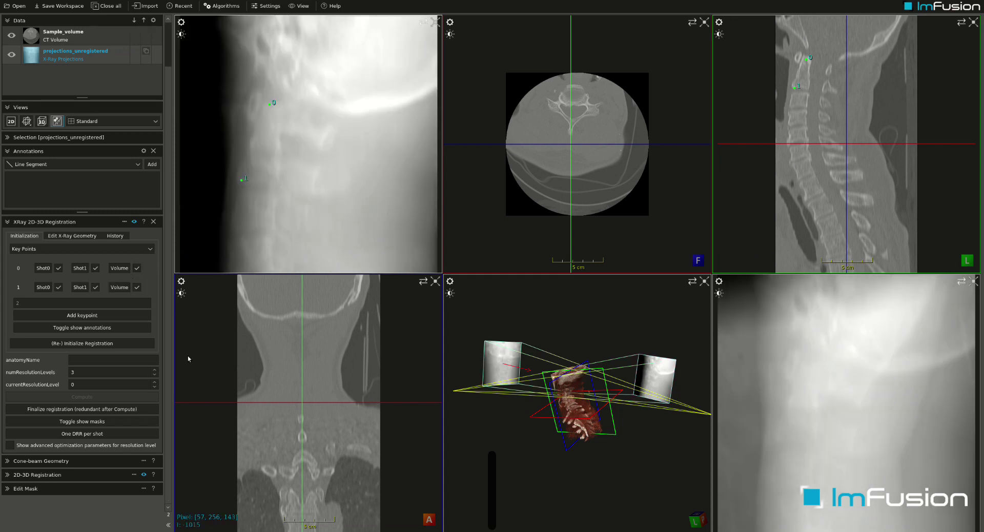
Add key point 2 and place it on the frontal shot, lateral shot and sagittal CT slice.
{"action": "left_click", "coordinate": [77, 314]}
{"action": "left_click", "coordinate": [75, 310]}
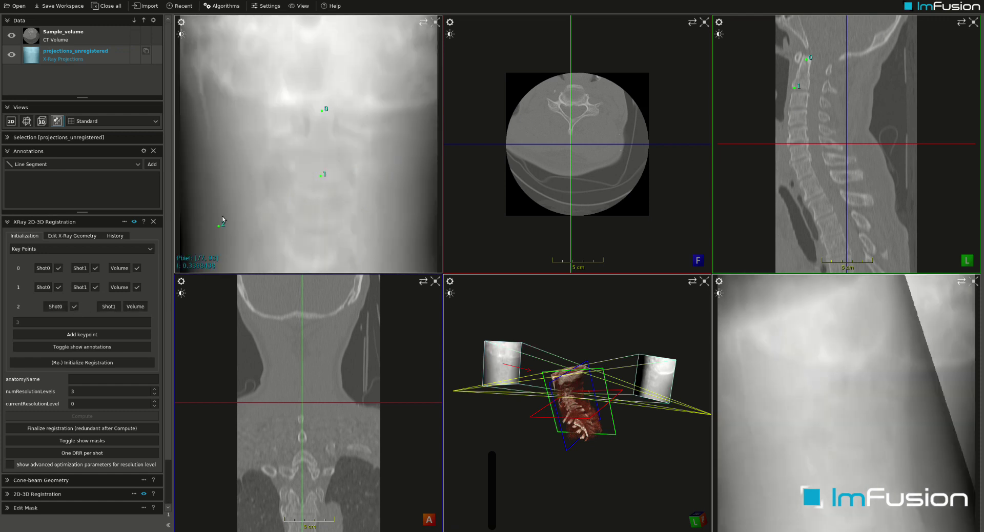
{"action": "left_click", "coordinate": [324, 177]}
{"action": "left_click", "coordinate": [109, 306]}
{"action": "left_click", "coordinate": [273, 184]}
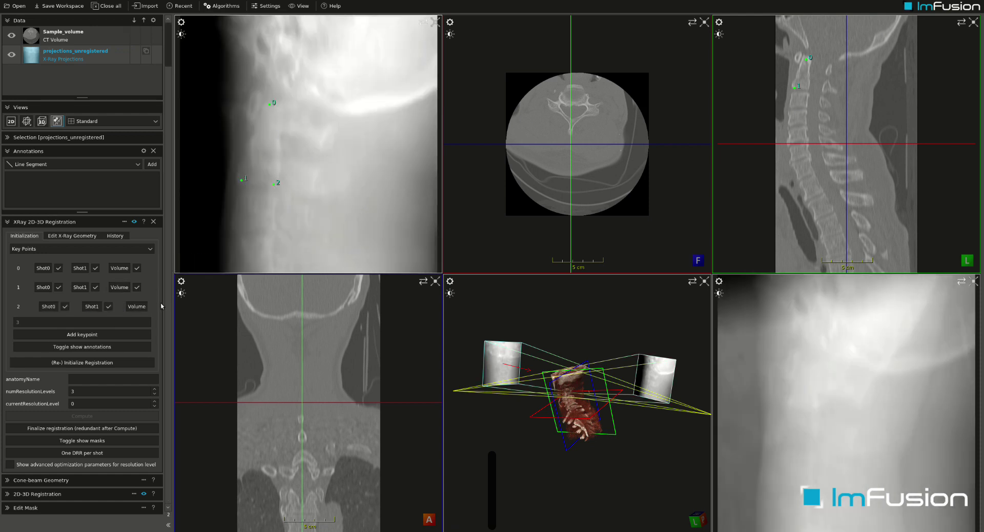
{"action": "left_click", "coordinate": [136, 306]}
{"action": "left_click", "coordinate": [816, 88]}
{"action": "left_click_drag", "start_coordinate": [815, 88], "coordinate": [809, 89]}
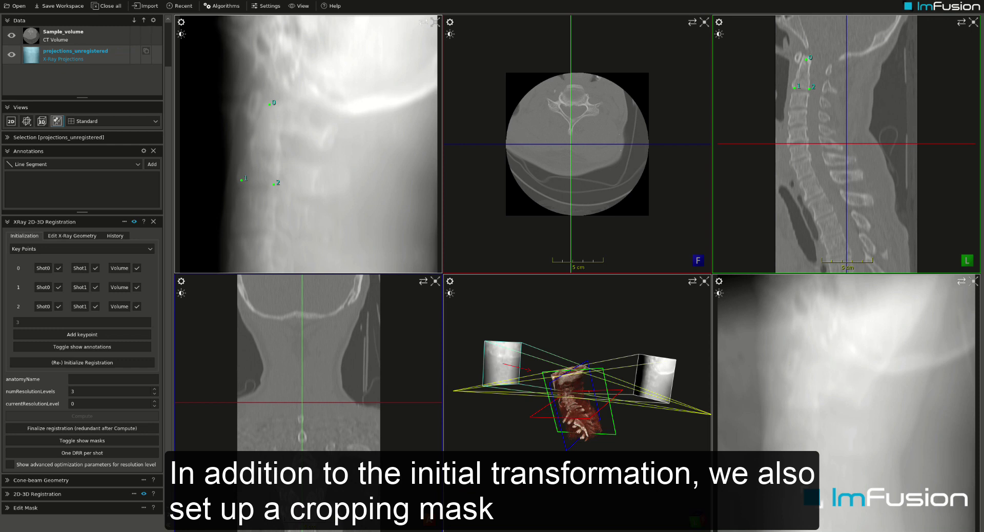
Initialize the registration from the key points and tighten the lateral shot's crop box.
{"action": "left_click", "coordinate": [121, 361]}
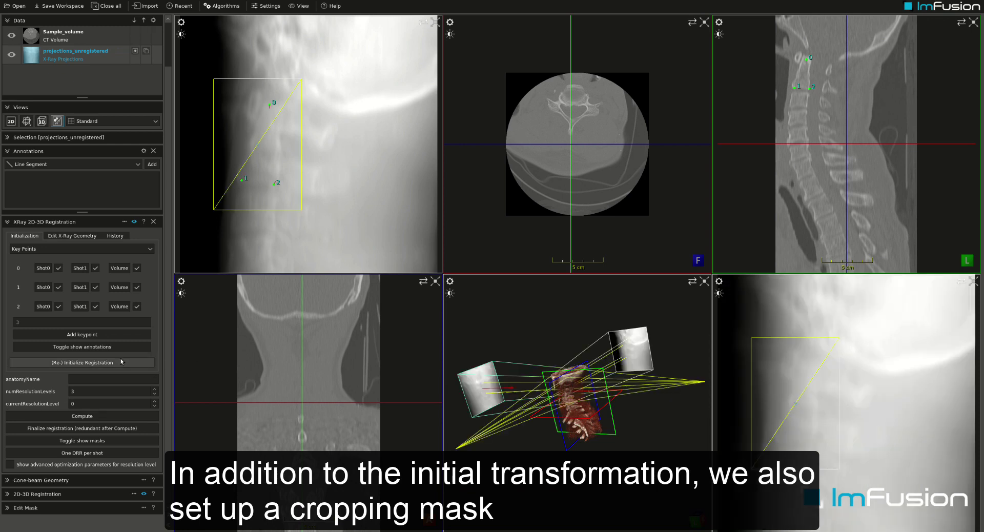
{"action": "left_click_drag", "start_coordinate": [297, 175], "coordinate": [292, 175]}
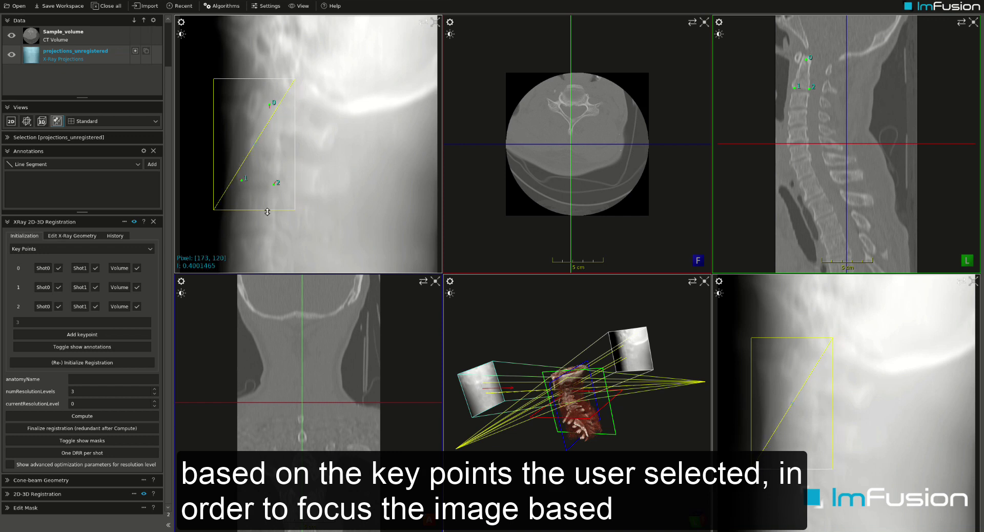
{"action": "left_click_drag", "start_coordinate": [254, 210], "coordinate": [252, 196]}
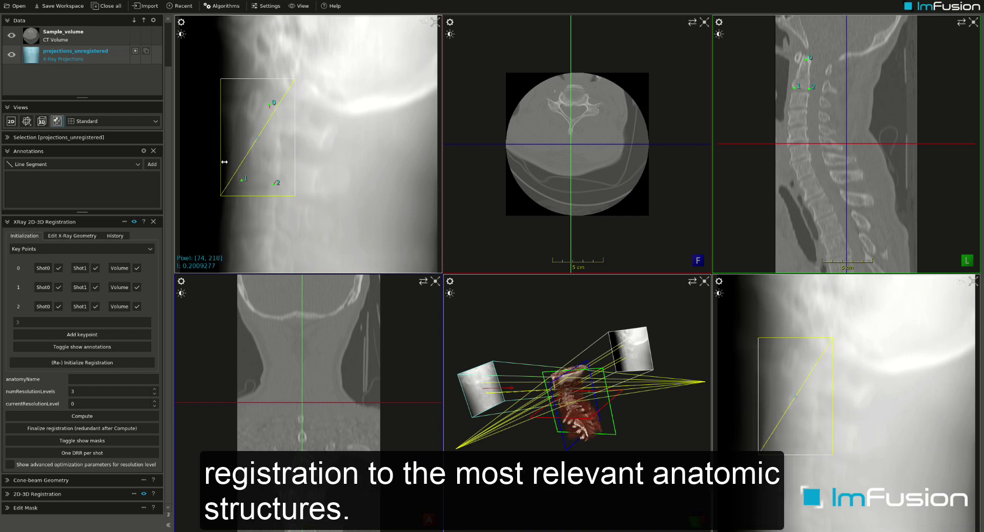
Fit the frontal shot's crop box around the vertebra, widening it to the right.
{"action": "scroll", "coordinate": [286, 156], "scroll_direction": "up", "scroll_amount": 1}
{"action": "left_click_drag", "start_coordinate": [296, 155], "coordinate": [273, 154]}
{"action": "left_click_drag", "start_coordinate": [338, 206], "coordinate": [338, 199]}
{"action": "left_click_drag", "start_coordinate": [352, 156], "coordinate": [379, 155]}
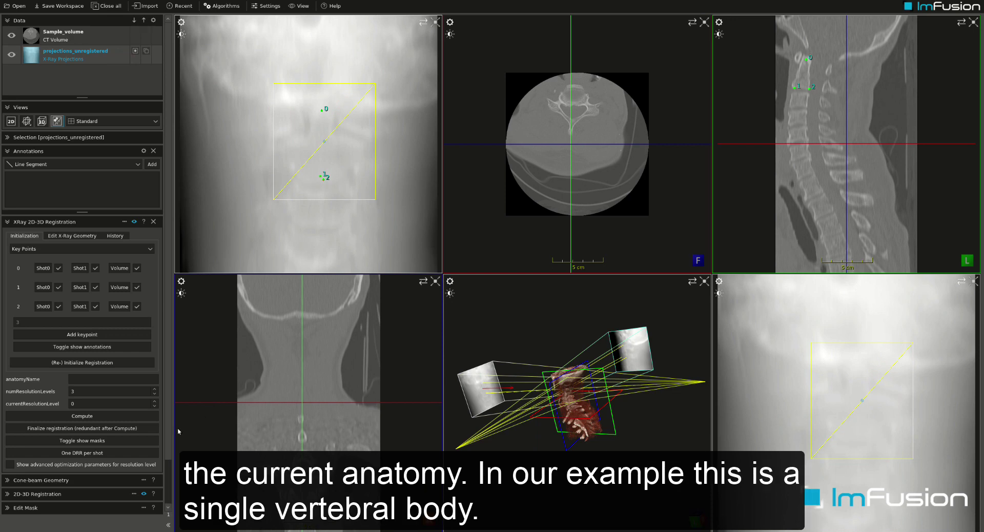
Toggle the cropping masks on and off, then sweep the overlay blending factor.
{"action": "left_click", "coordinate": [133, 442]}
{"action": "left_click", "coordinate": [132, 442]}
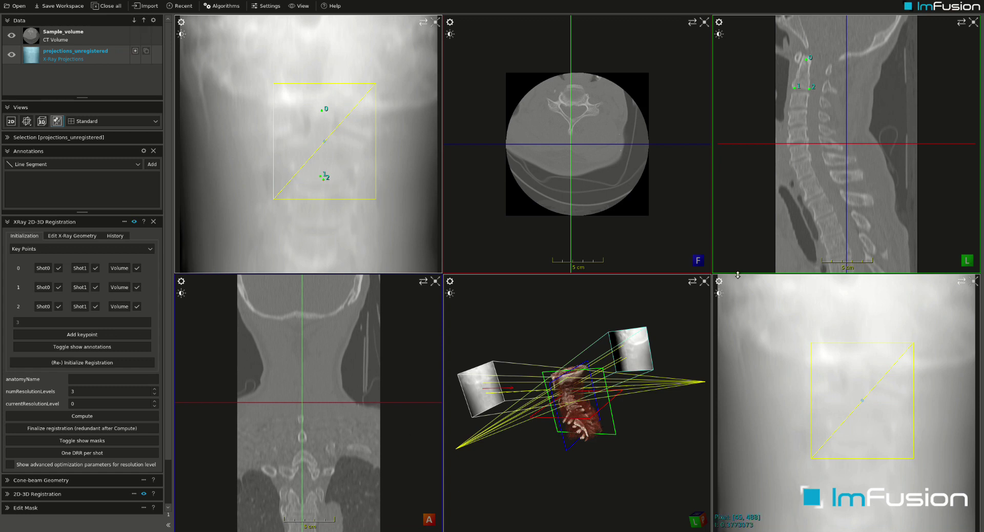
{"action": "left_click", "coordinate": [718, 281]}
{"action": "left_click_drag", "start_coordinate": [664, 335], "coordinate": [686, 336]}
{"action": "left_click", "coordinate": [716, 284]}
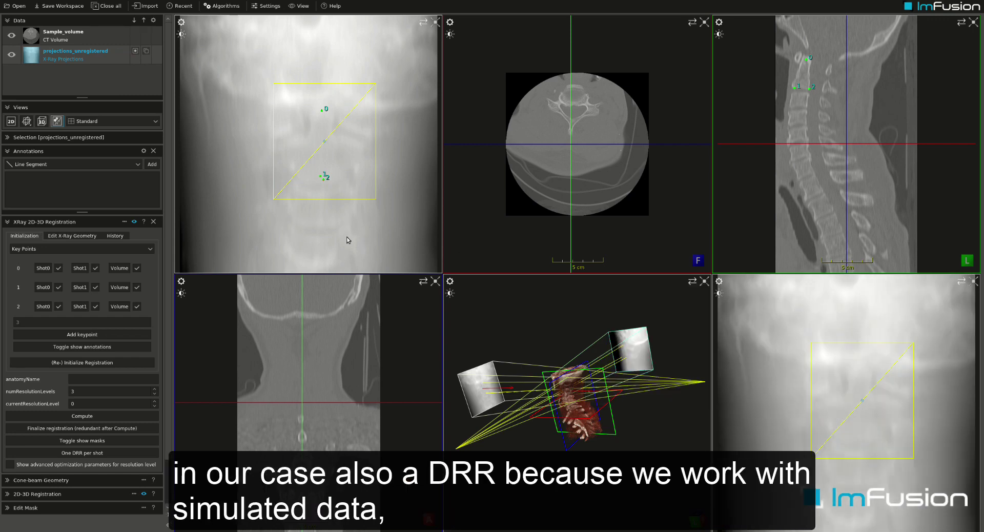
Show the lateral shot and lower its blending factor to 0.00.
{"action": "scroll", "coordinate": [713, 288], "scroll_direction": "down", "scroll_amount": 1}
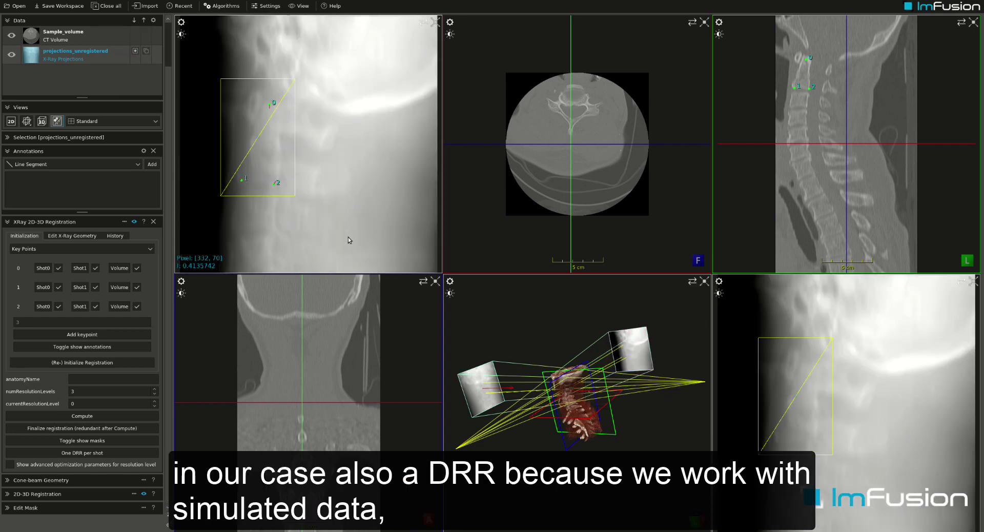
{"action": "left_click", "coordinate": [718, 281]}
{"action": "left_click_drag", "start_coordinate": [688, 335], "coordinate": [610, 339]}
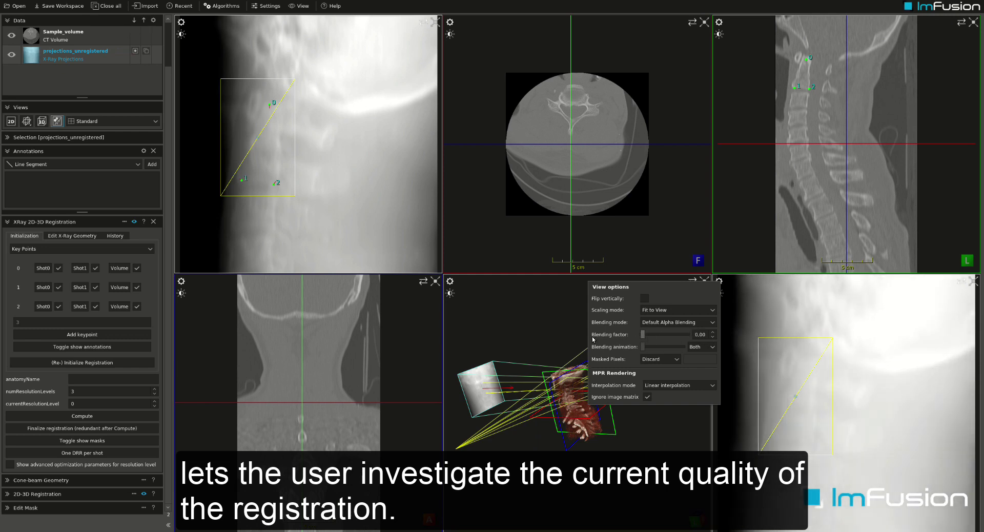
Keep Default Alpha Blending as the overlay blending mode.
{"action": "left_click", "coordinate": [709, 322]}
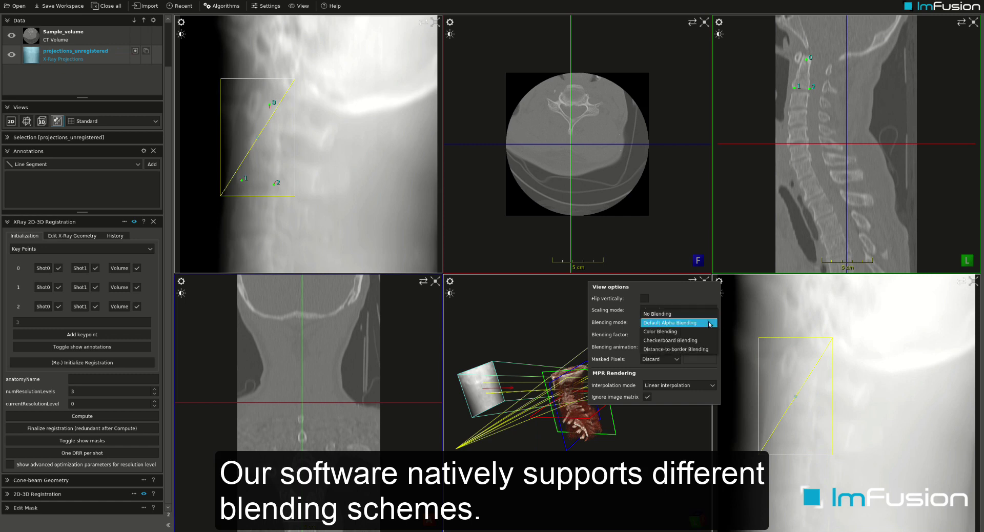
{"action": "left_click", "coordinate": [709, 323]}
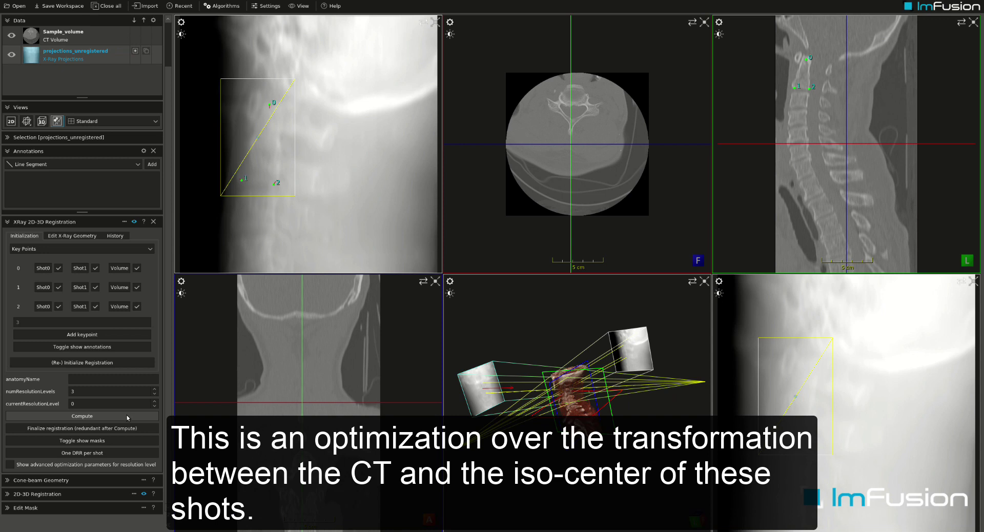
Compute the 2D-3D registration and raise the overlay blending factor to 1.00.
{"action": "left_click", "coordinate": [82, 416]}
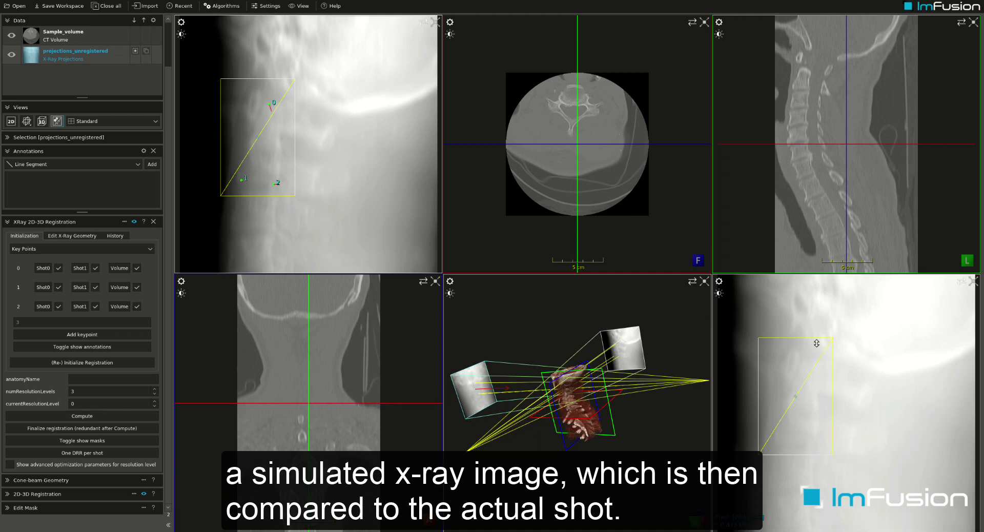
{"action": "left_click", "coordinate": [720, 282]}
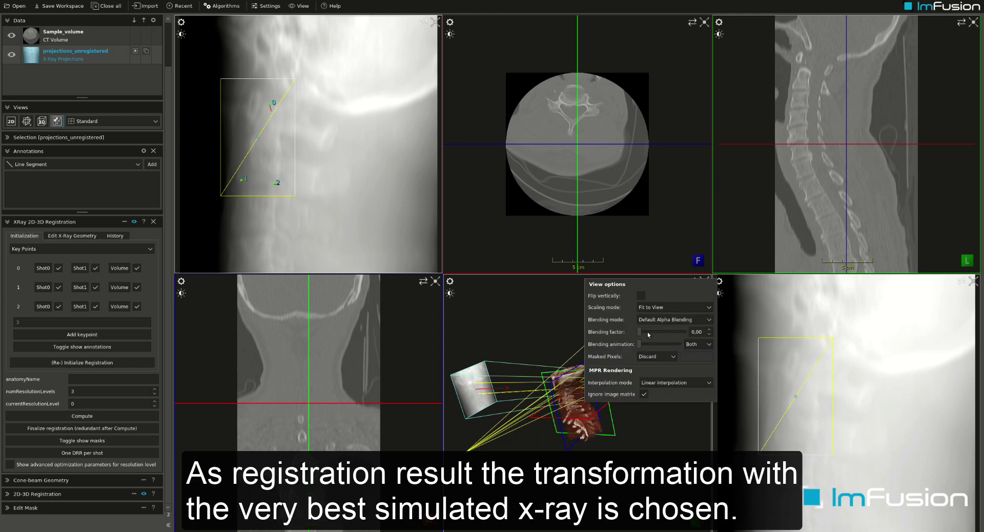
{"action": "left_click_drag", "start_coordinate": [644, 336], "coordinate": [774, 335]}
{"action": "left_click", "coordinate": [349, 222]}
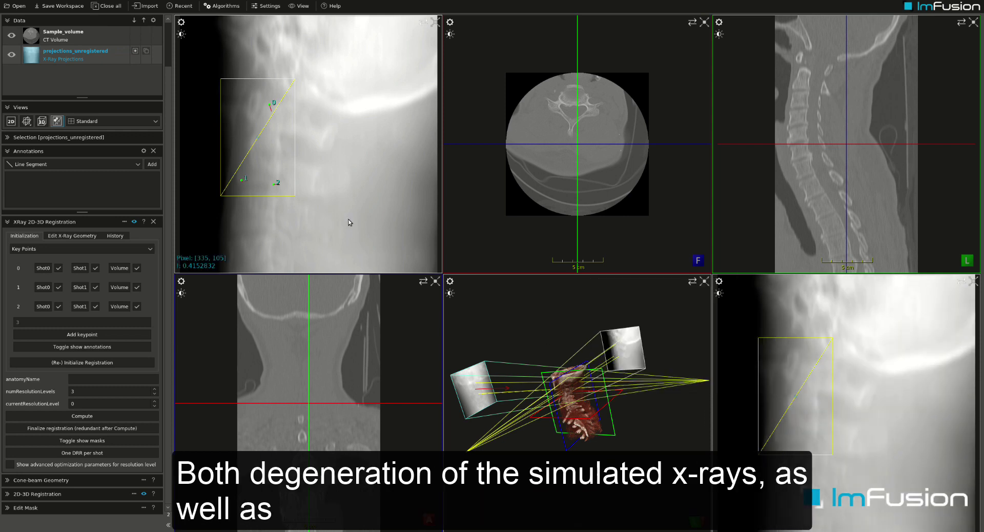
{"action": "left_click", "coordinate": [719, 281]}
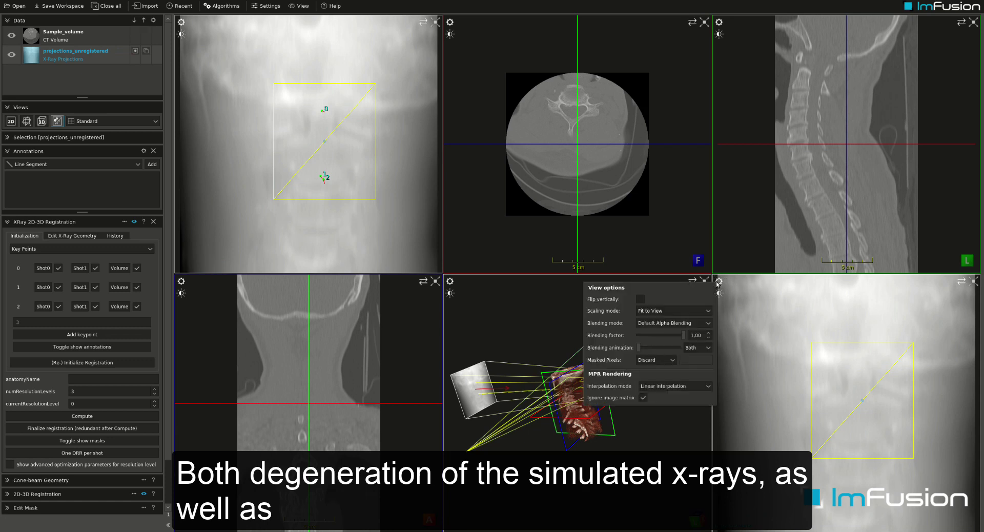